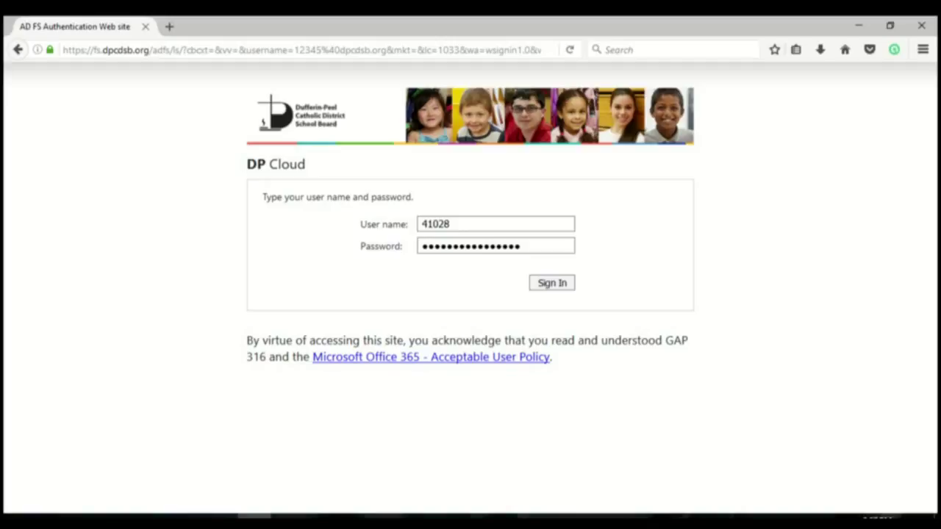
- Go to the DP Cloud site at dpcloud.dpcdsb.org and sign in to the Office 365 home page
{"action": "left_click", "coordinate": [301, 49]}
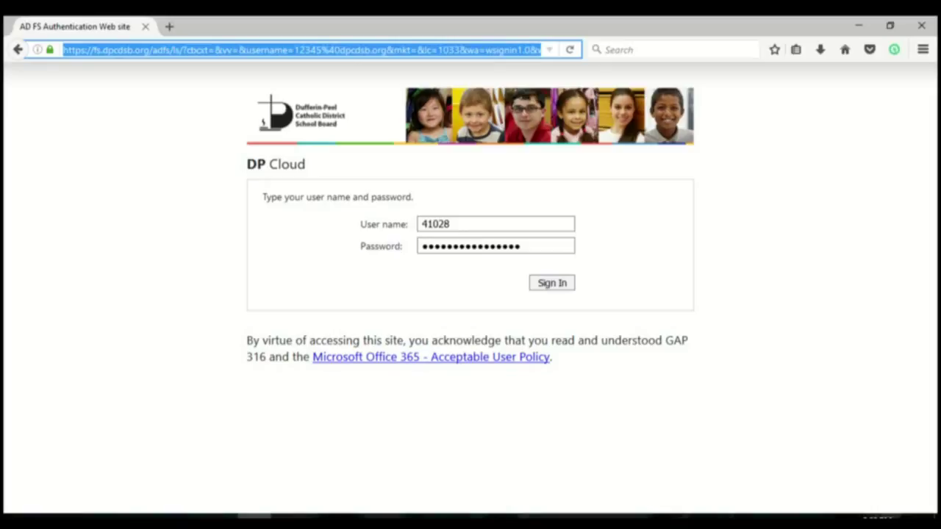
{"action": "type", "text": "dp"}
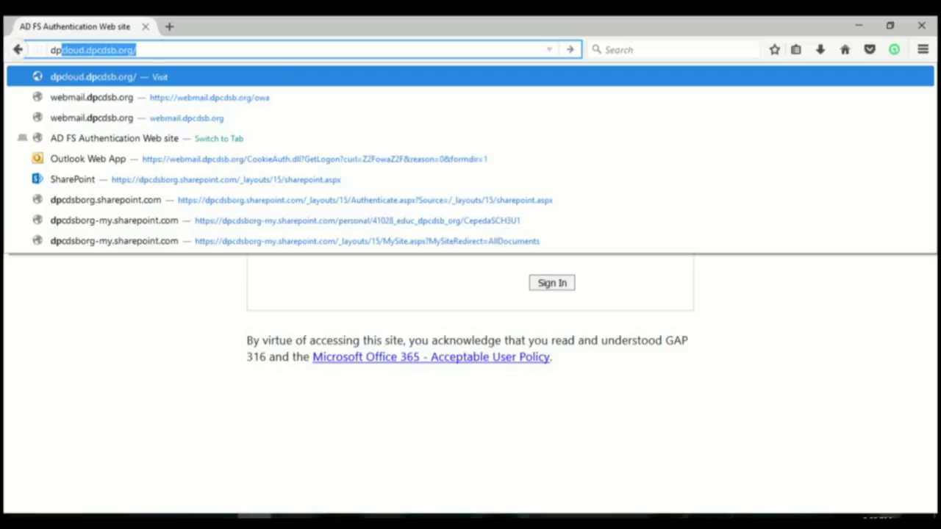
{"action": "key", "text": "Escape"}
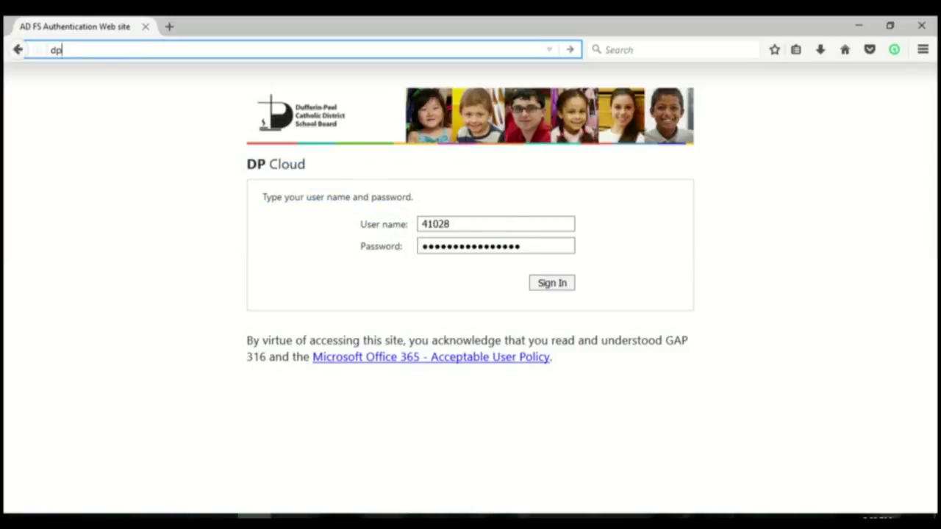
{"action": "key", "text": "Return"}
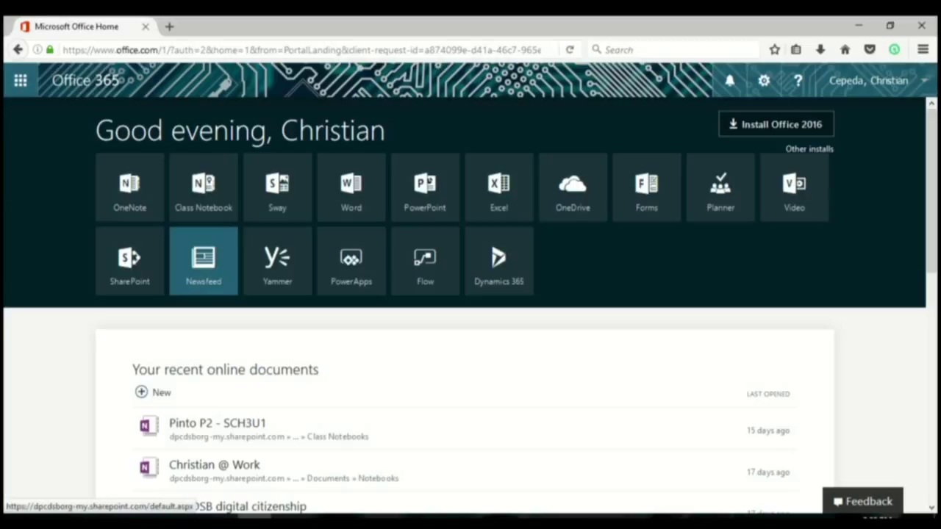
- Open the Newsfeed app's site contents and start creating a new subsite
{"action": "left_click", "coordinate": [203, 261]}
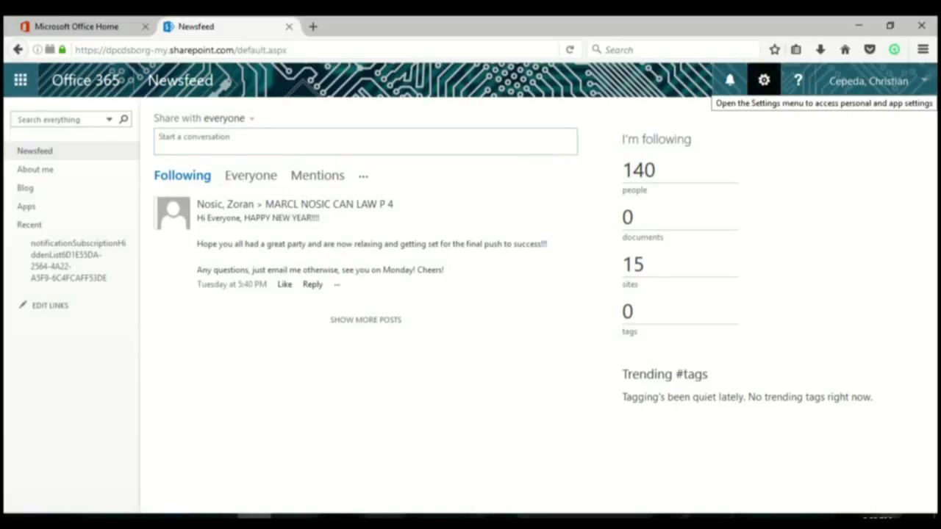
{"action": "left_click", "coordinate": [763, 80]}
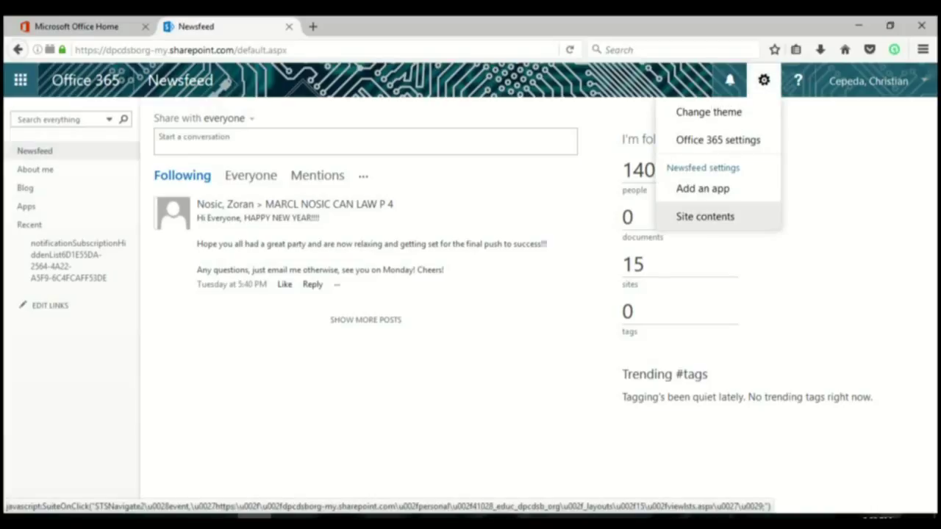
{"action": "left_click", "coordinate": [705, 216]}
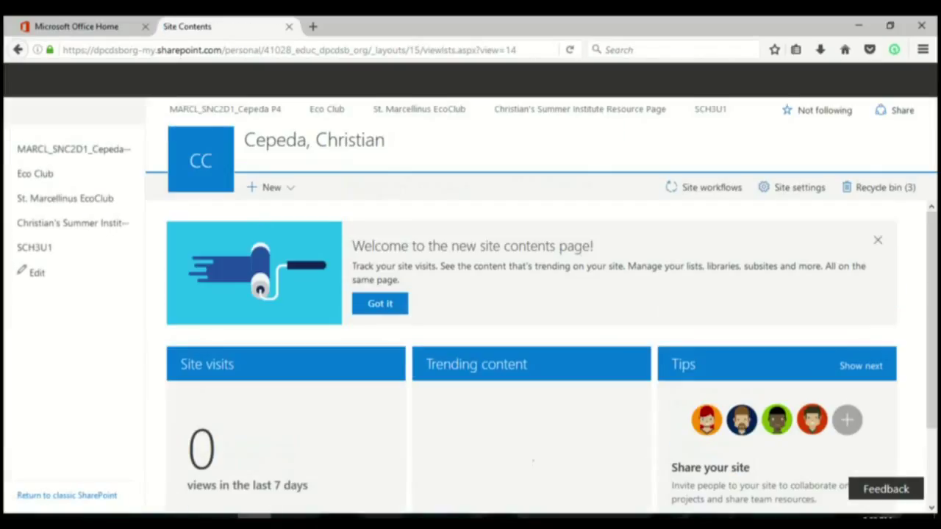
{"action": "left_click", "coordinate": [268, 187]}
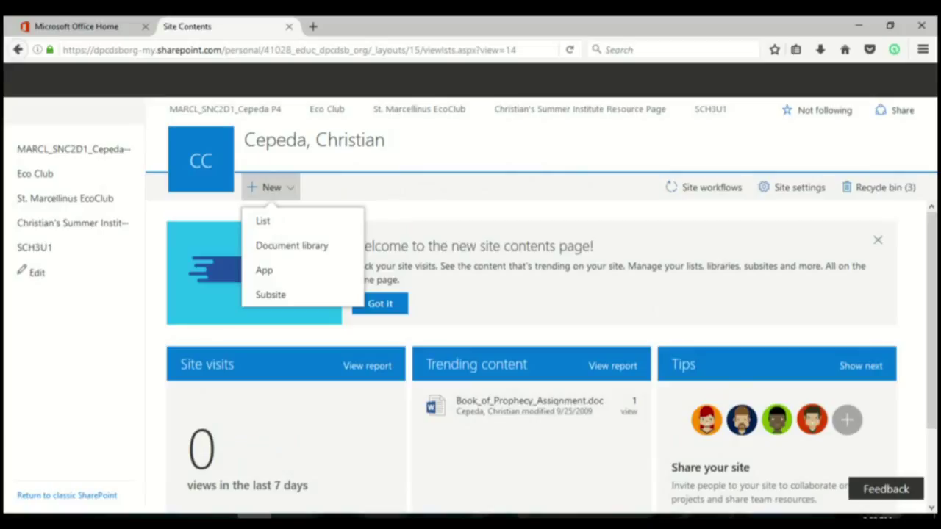
{"action": "left_click", "coordinate": [270, 294]}
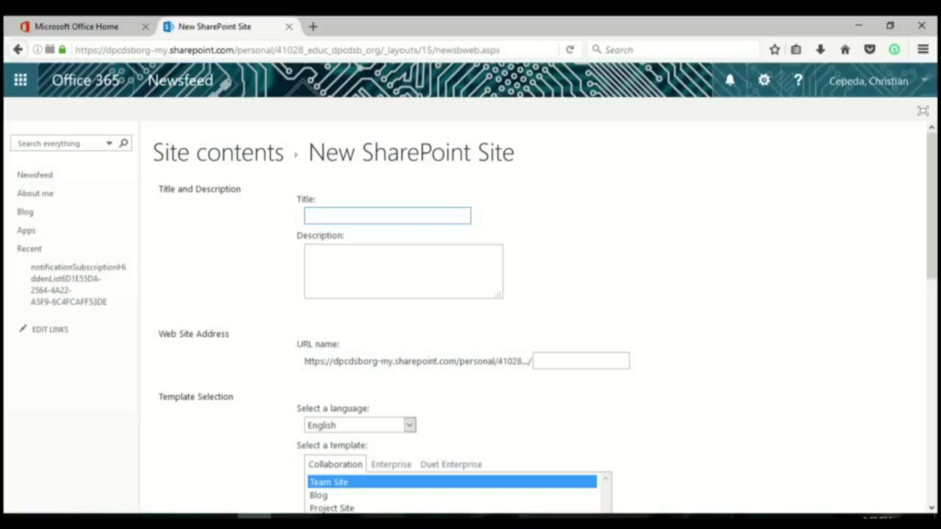
- Title the new site "sample site" and set its URL name to "coursecode" followed by the teacher's surname
{"action": "type", "text": "sample site"}
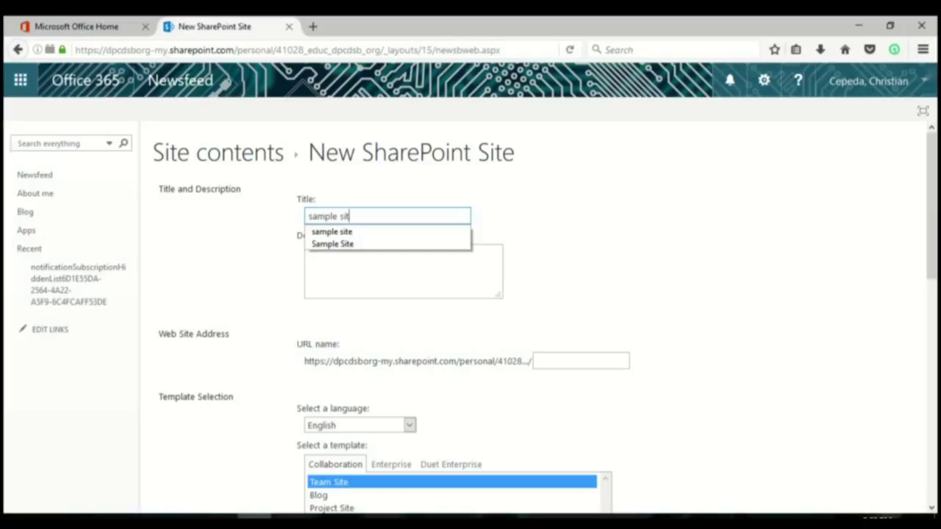
{"action": "left_click", "coordinate": [309, 253]}
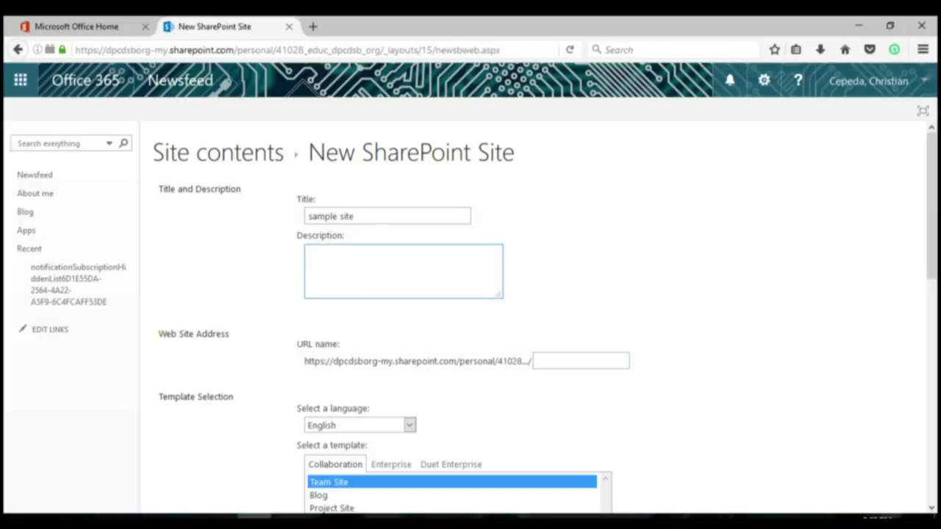
{"action": "left_click", "coordinate": [580, 361]}
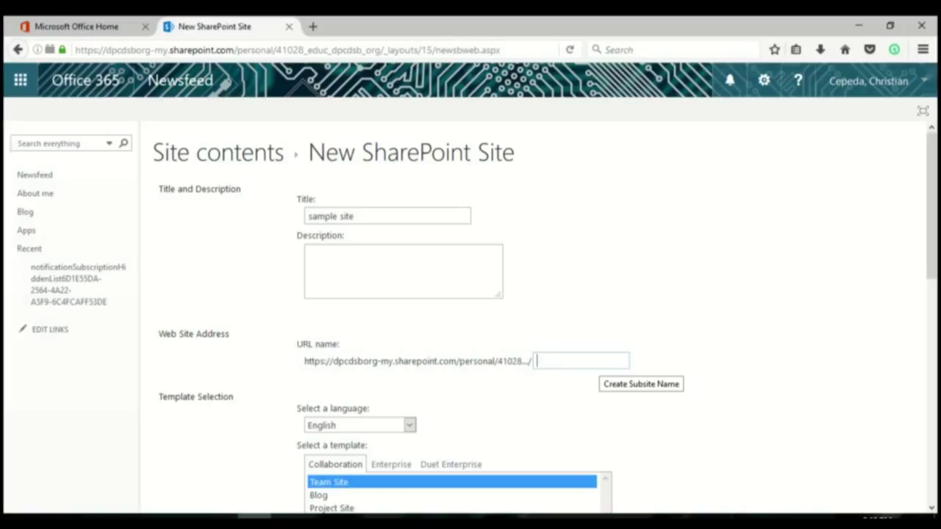
{"action": "type", "text": "coursecode"}
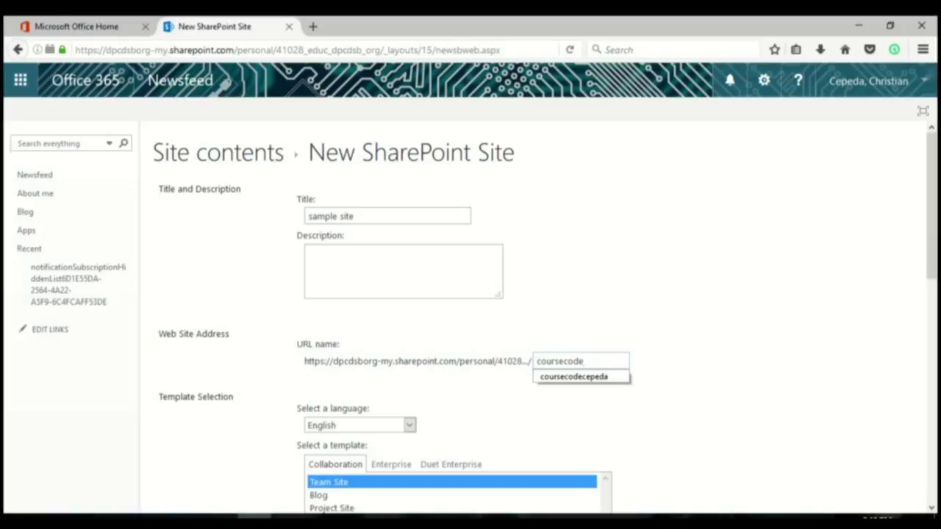
{"action": "type", "text": "cepeda"}
{"action": "key", "text": "Tab"}
- Set the new Team Site to use unique permissions and create the site
{"action": "scroll", "coordinate": [471, 316], "scroll_direction": "down", "scroll_amount": 2}
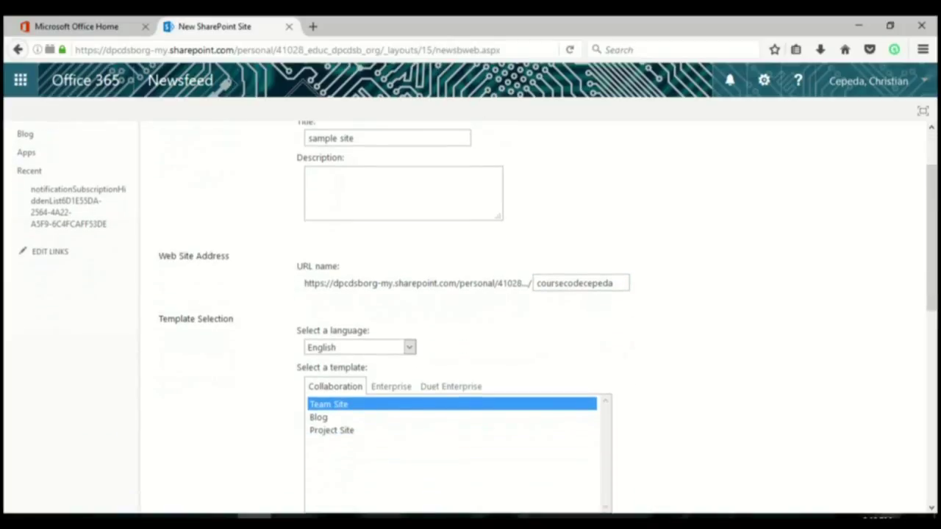
{"action": "scroll", "coordinate": [471, 316], "scroll_direction": "down", "scroll_amount": 8}
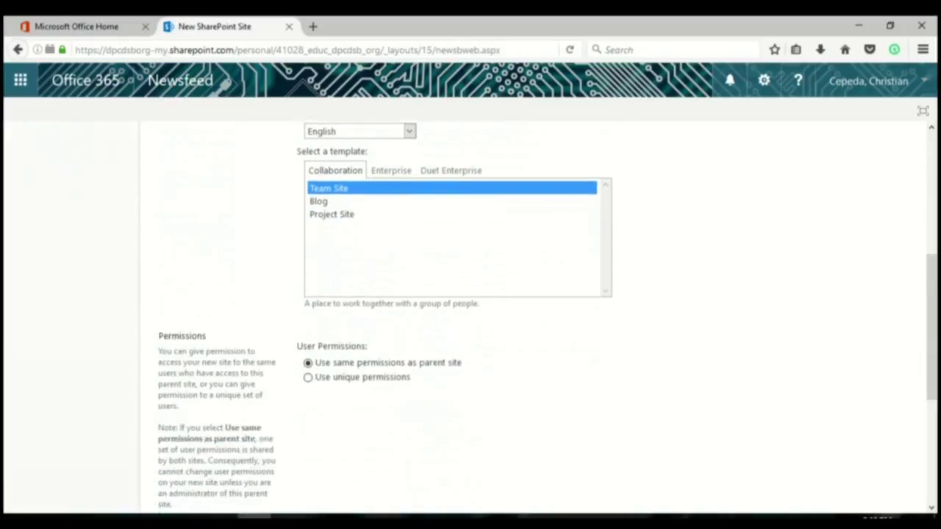
{"action": "scroll", "coordinate": [470, 316], "scroll_direction": "down", "scroll_amount": 3}
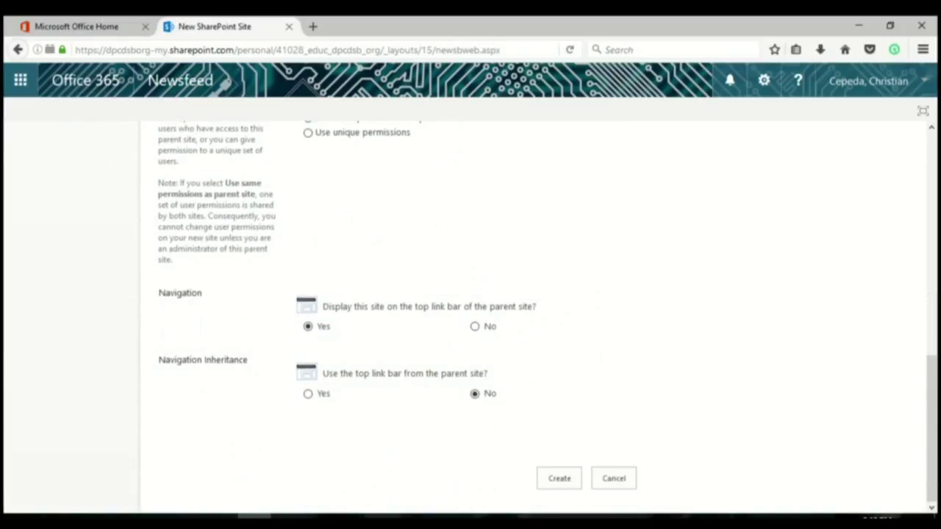
{"action": "scroll", "coordinate": [470, 316], "scroll_direction": "up", "scroll_amount": 5}
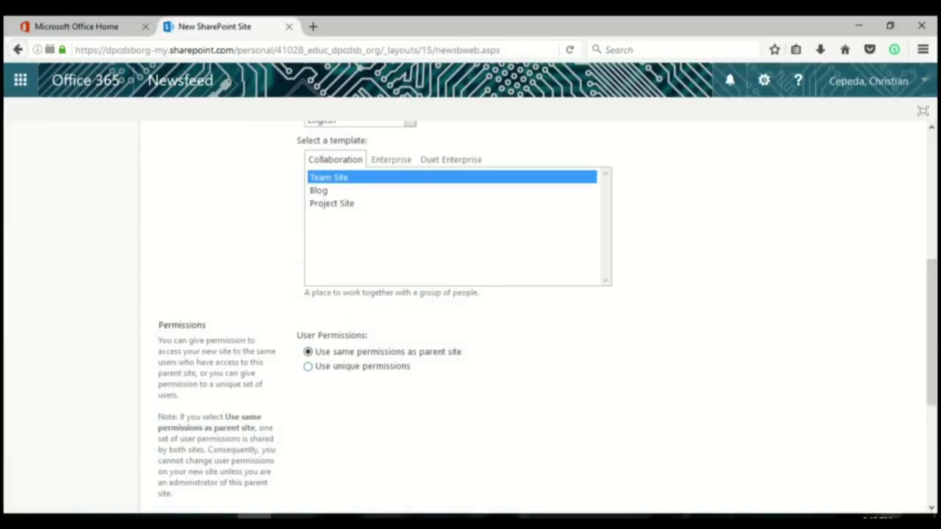
{"action": "left_click", "coordinate": [307, 366]}
{"action": "scroll", "coordinate": [546, 309], "scroll_direction": "down", "scroll_amount": 3}
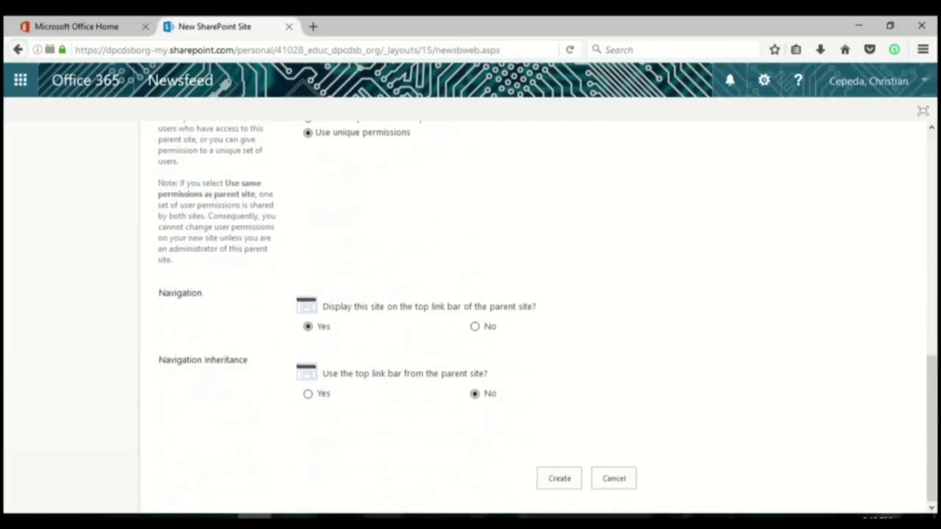
{"action": "left_click", "coordinate": [558, 478]}
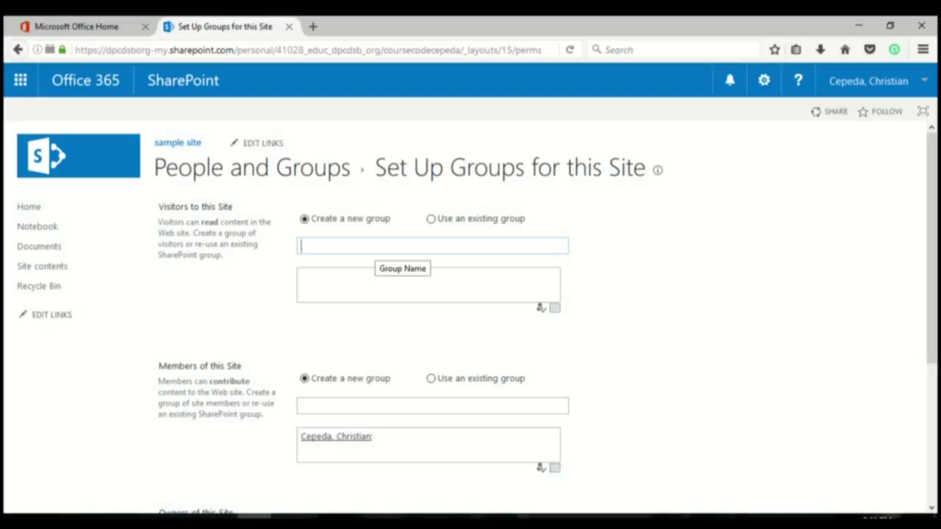
- Name the new visitors group "Student Visitors"
{"action": "type", "text": "Student "}
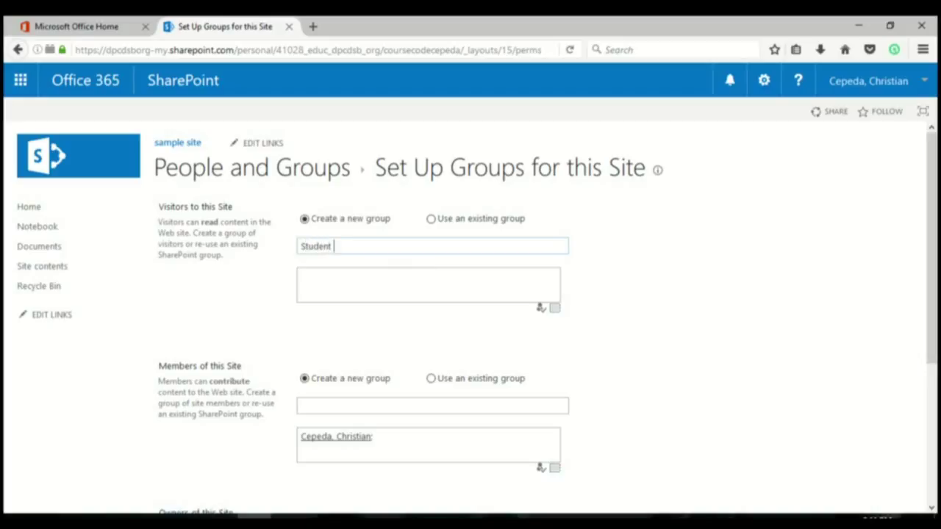
{"action": "type", "text": "Visitors"}
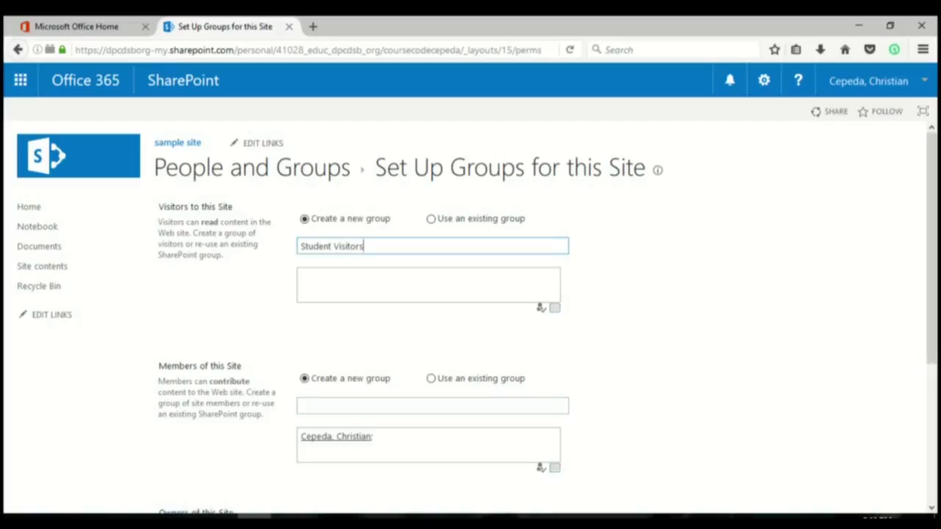
- Try to name the new members group "Members"
{"action": "left_click", "coordinate": [433, 405]}
{"action": "type", "text": "Members"}
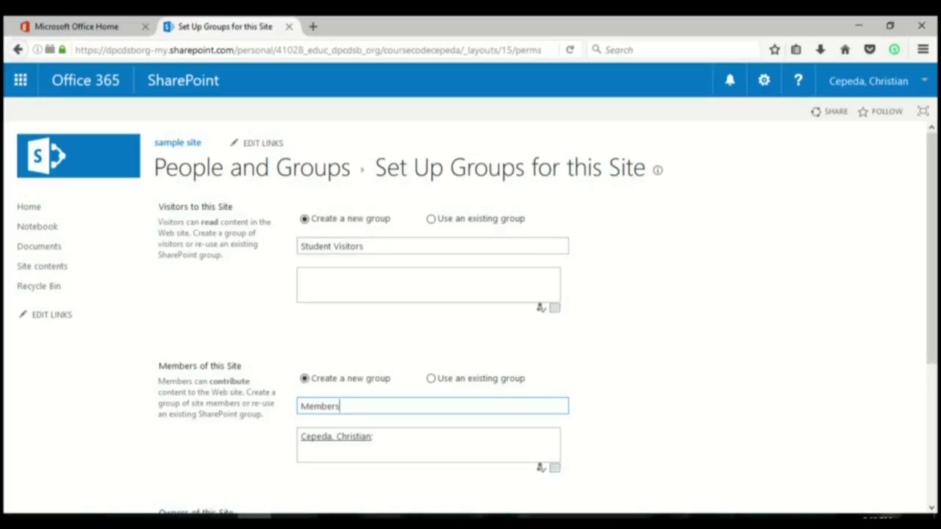
{"action": "scroll", "coordinate": [477, 315], "scroll_direction": "down", "scroll_amount": 2}
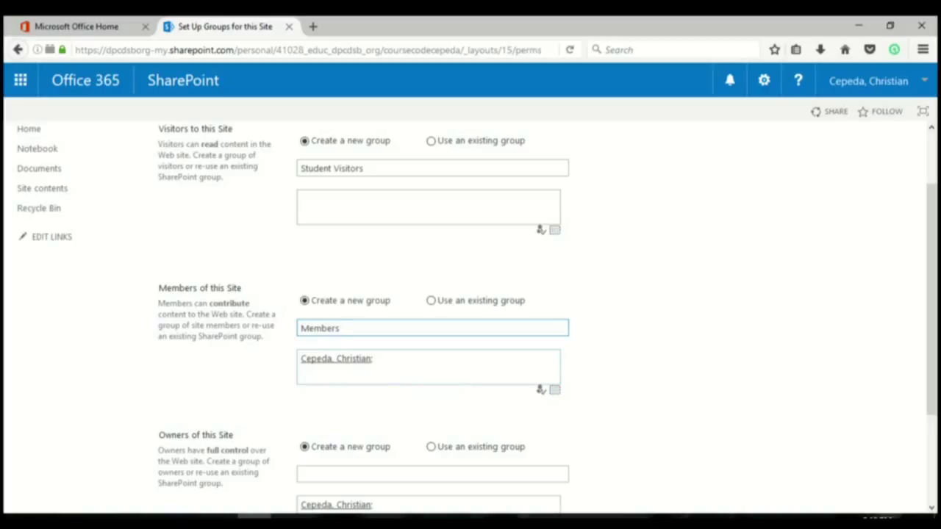
{"action": "scroll", "coordinate": [471, 316], "scroll_direction": "down", "scroll_amount": 2}
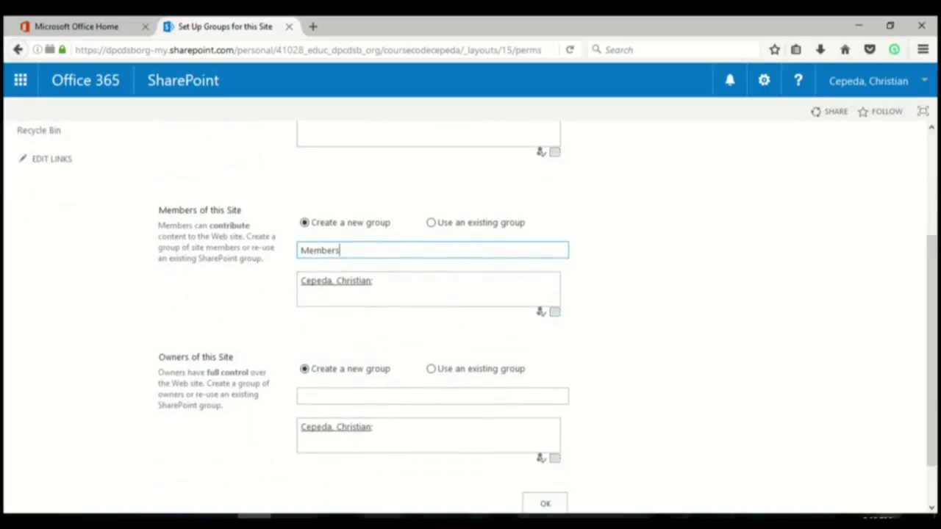
{"action": "left_click", "coordinate": [432, 397]}
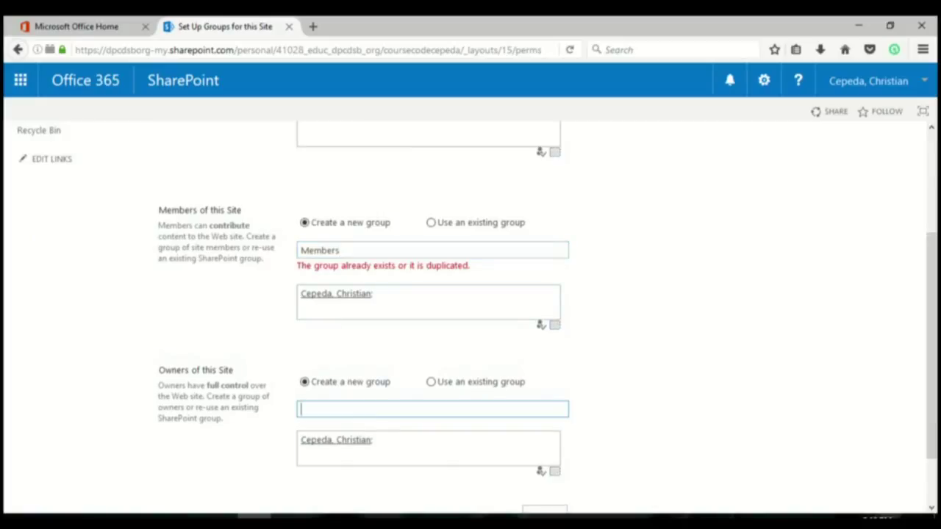
- Replace the members group's name with "Teacher Members"
{"action": "left_click", "coordinate": [339, 250]}
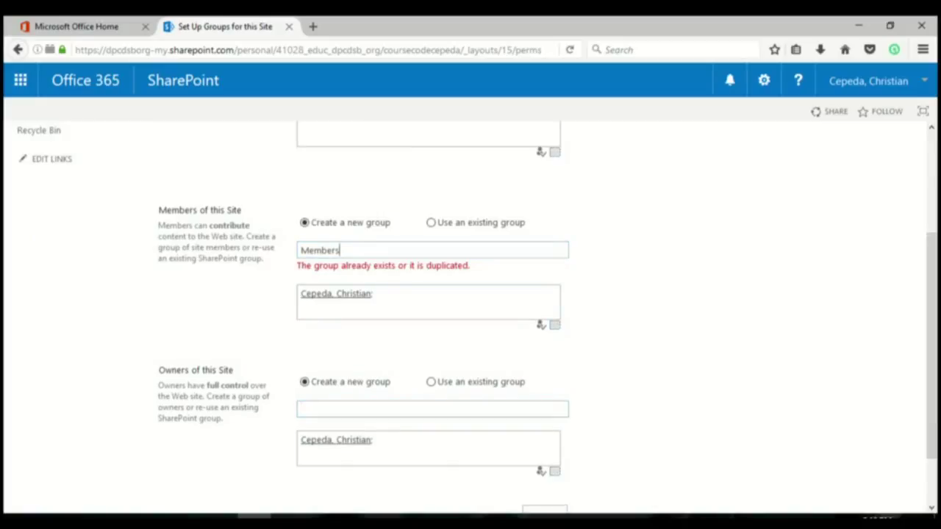
{"action": "key", "text": "BackSpace"}
{"action": "key", "text": "BackSpace"}
{"action": "key", "text": "BackSpace"}
{"action": "key", "text": "BackSpace"}
{"action": "key", "text": "BackSpace"}
{"action": "key", "text": "BackSpace"}
{"action": "key", "text": "BackSpace"}
{"action": "type", "text": "Peer M"}
{"action": "type", "text": "em"}
{"action": "key", "text": "BackSpace"}
{"action": "key", "text": "BackSpace"}
{"action": "key", "text": "BackSpace"}
{"action": "key", "text": "BackSpace"}
{"action": "key", "text": "BackSpace"}
{"action": "key", "text": "BackSpace"}
{"action": "key", "text": "BackSpace"}
{"action": "key", "text": "BackSpace"}
{"action": "type", "text": "Teacher Members"}
- Name the new owners group "Site Owner"
{"action": "left_click", "coordinate": [432, 409]}
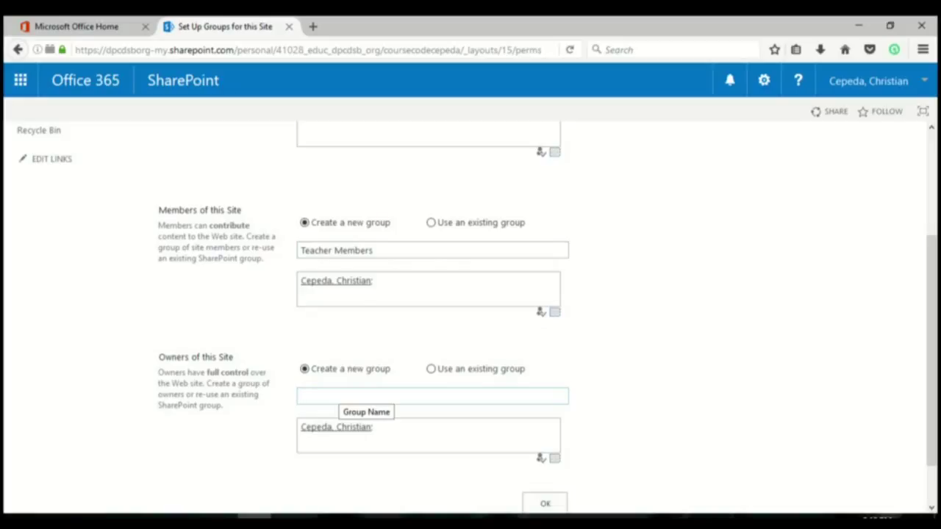
{"action": "type", "text": "Owner"}
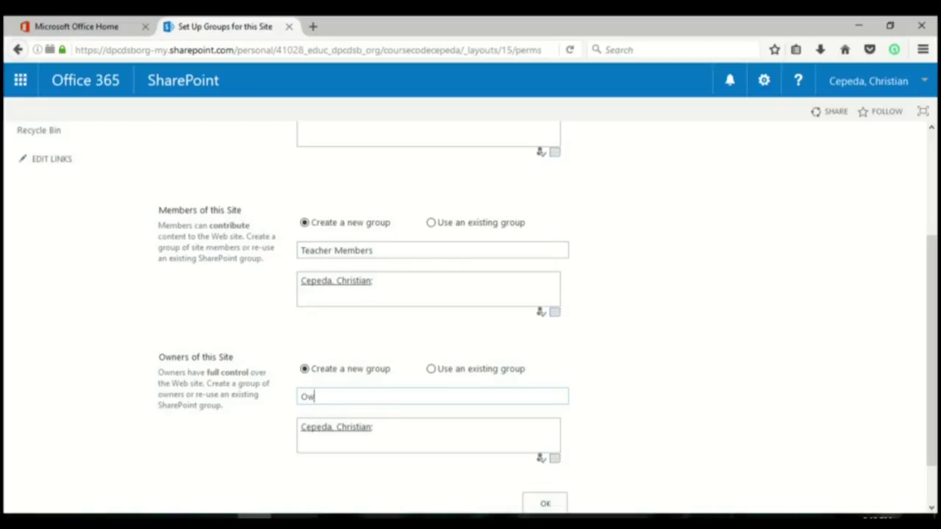
{"action": "key", "text": "BackSpace"}
{"action": "key", "text": "BackSpace"}
{"action": "key", "text": "BackSpace"}
{"action": "key", "text": "BackSpace"}
{"action": "key", "text": "BackSpace"}
{"action": "type", "text": "Site Ownder"}
{"action": "key", "text": "BackSpace"}
{"action": "key", "text": "BackSpace"}
{"action": "key", "text": "BackSpace"}
{"action": "type", "text": "er"}
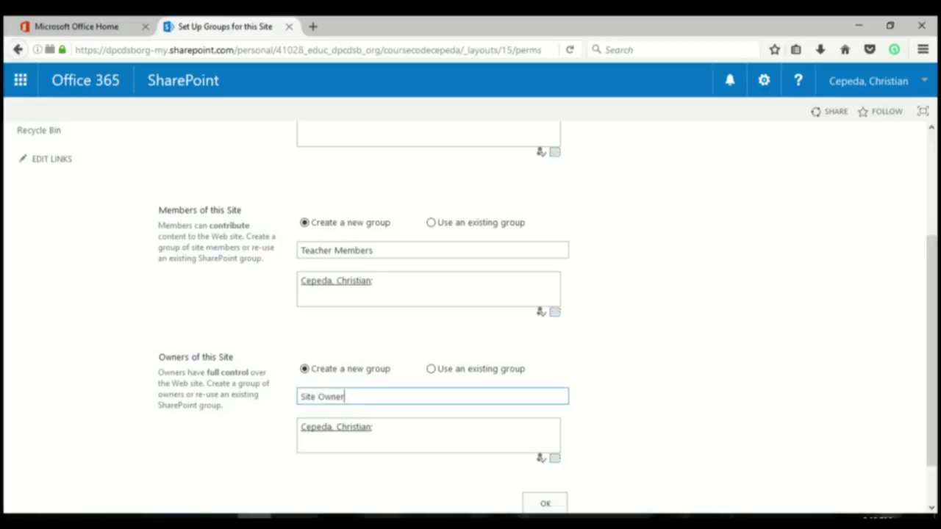
- Review the group names and people fields for the site's visitors, members and owners
{"action": "scroll", "coordinate": [470, 308], "scroll_direction": "down", "scroll_amount": 1}
{"action": "scroll", "coordinate": [471, 309], "scroll_direction": "up", "scroll_amount": 3}
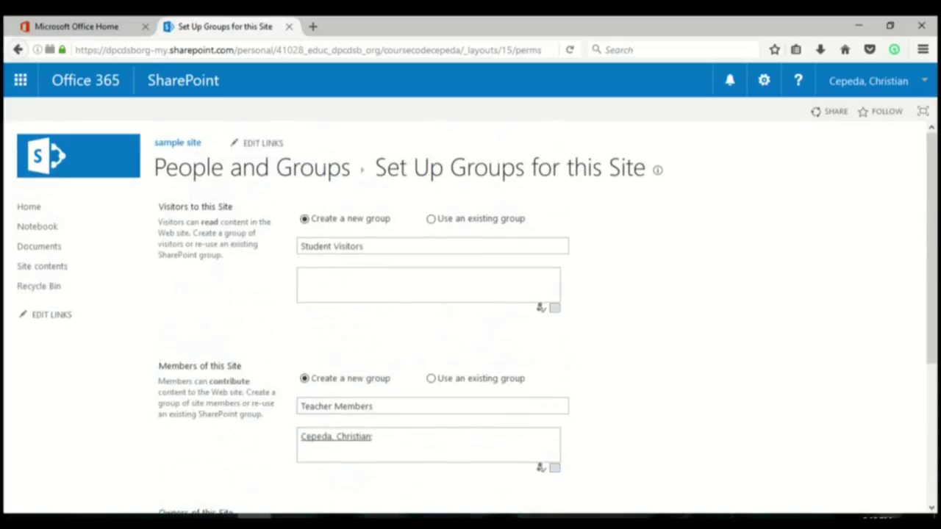
{"action": "scroll", "coordinate": [471, 316], "scroll_direction": "down", "scroll_amount": 3}
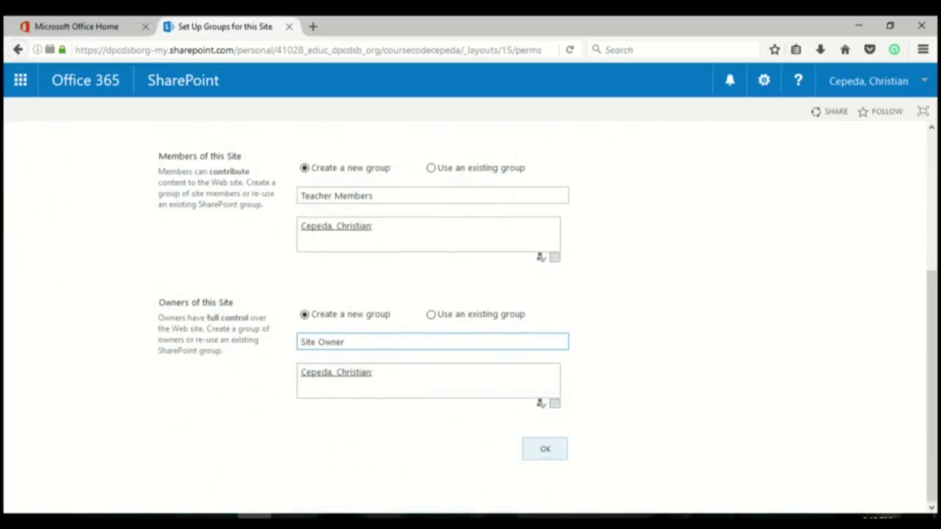
{"action": "scroll", "coordinate": [470, 315], "scroll_direction": "up", "scroll_amount": 4}
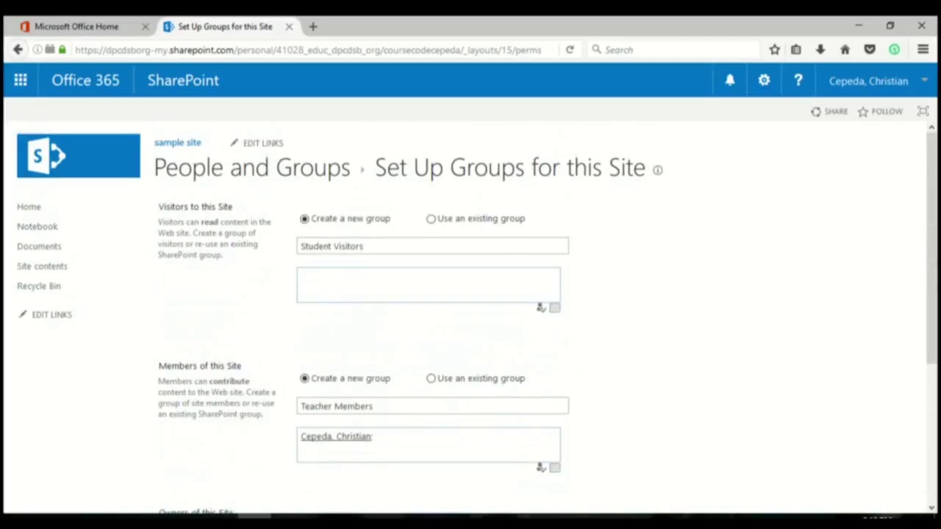
{"action": "left_click", "coordinate": [301, 276]}
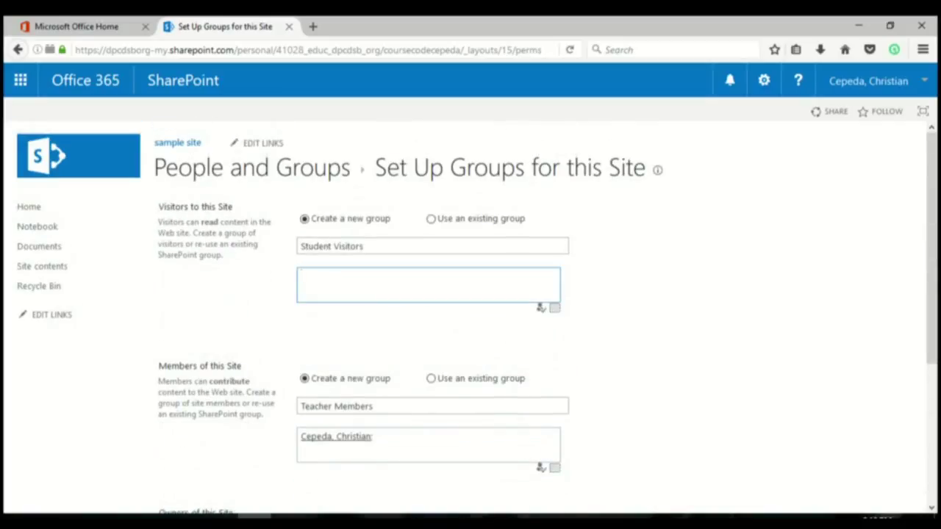
{"action": "scroll", "coordinate": [470, 316], "scroll_direction": "down", "scroll_amount": 4}
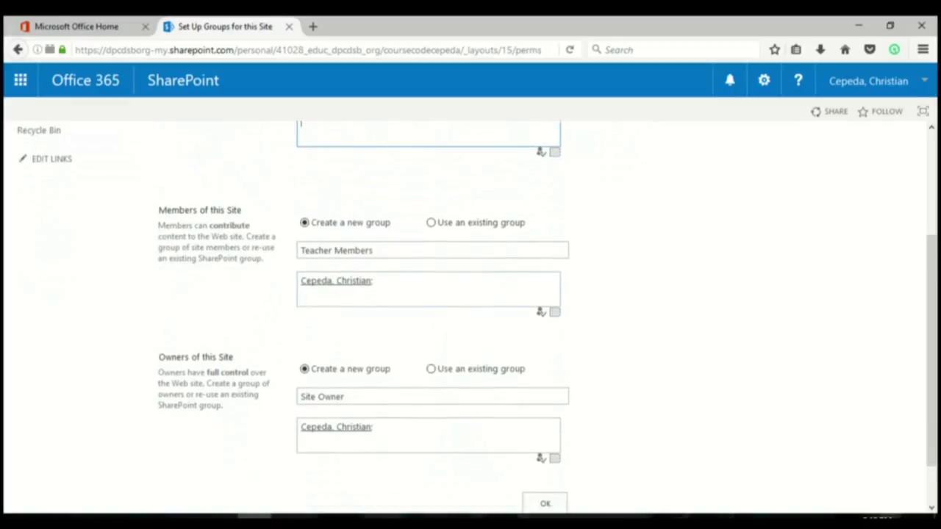
{"action": "left_click", "coordinate": [441, 290]}
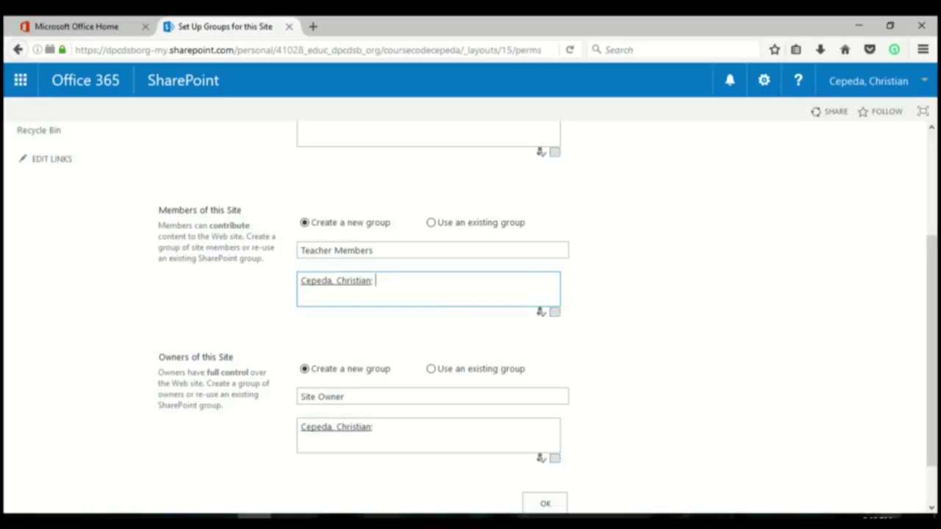
- Check the settings for the visitors, members and owners groups and submit the group setup for the site
{"action": "scroll", "coordinate": [477, 318], "scroll_direction": "up", "scroll_amount": 3}
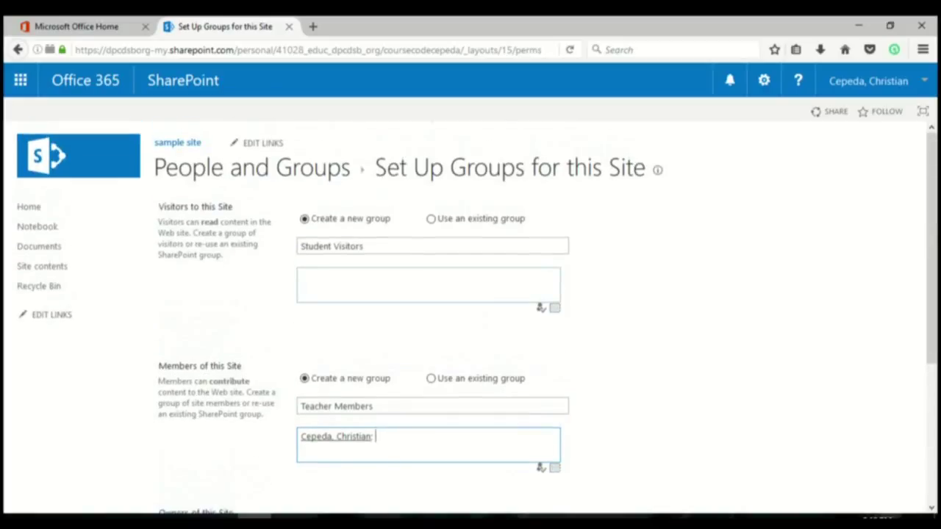
{"action": "scroll", "coordinate": [476, 317], "scroll_direction": "down", "scroll_amount": 3}
{"action": "scroll", "coordinate": [471, 316], "scroll_direction": "up", "scroll_amount": 3}
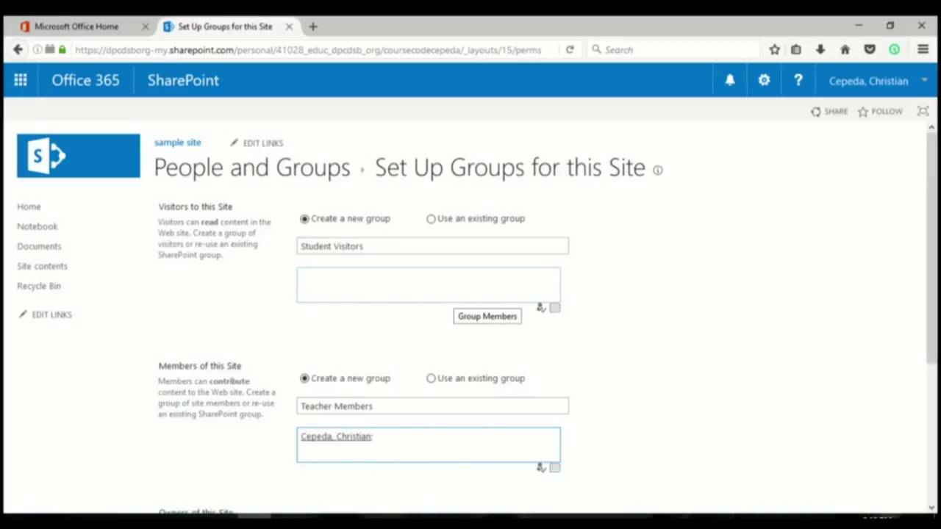
{"action": "scroll", "coordinate": [470, 316], "scroll_direction": "down", "scroll_amount": 1}
{"action": "scroll", "coordinate": [470, 316], "scroll_direction": "up", "scroll_amount": 1}
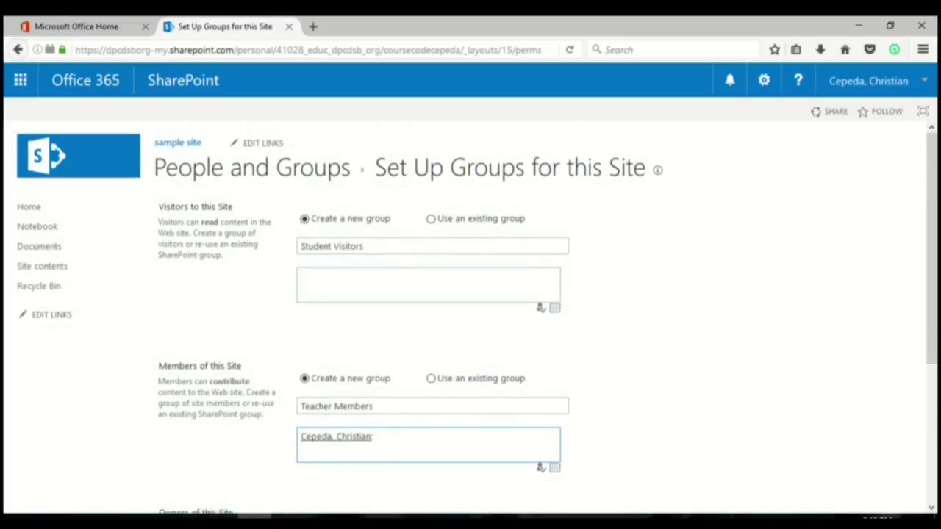
{"action": "scroll", "coordinate": [360, 291], "scroll_direction": "down", "scroll_amount": 1}
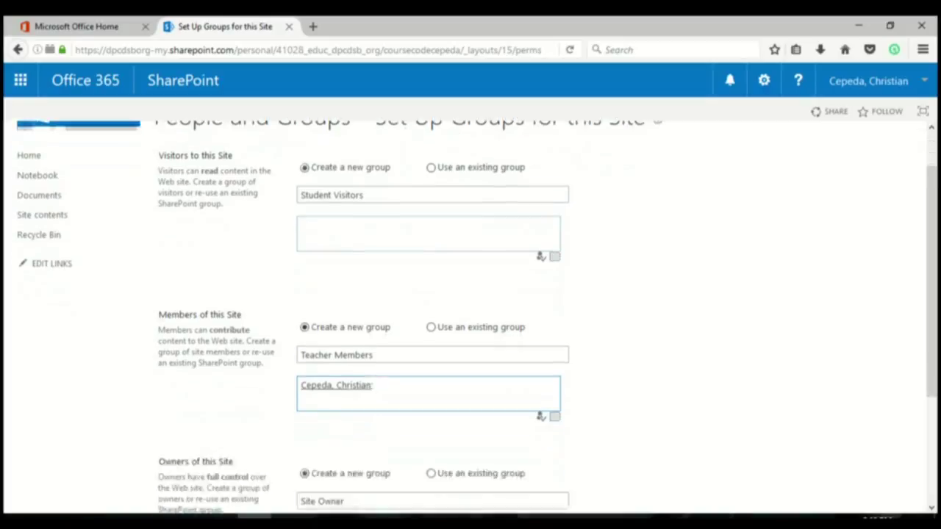
{"action": "scroll", "coordinate": [470, 316], "scroll_direction": "down", "scroll_amount": 3}
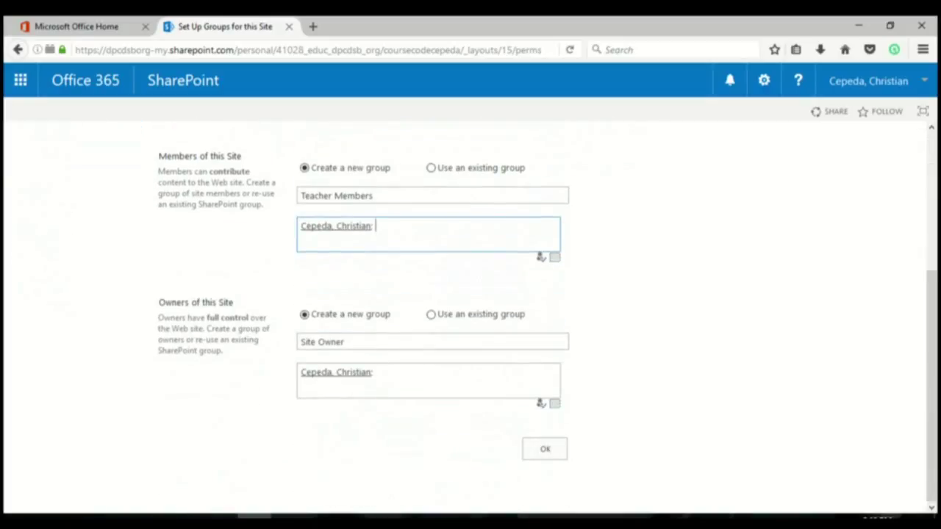
{"action": "scroll", "coordinate": [471, 316], "scroll_direction": "up", "scroll_amount": 4}
{"action": "scroll", "coordinate": [470, 316], "scroll_direction": "down", "scroll_amount": 4}
{"action": "left_click", "coordinate": [544, 448]}
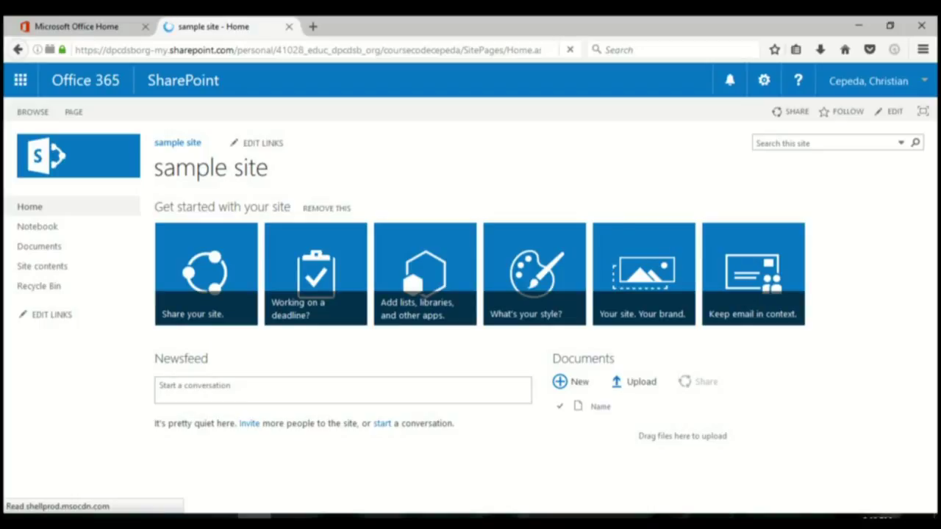
- Remove the "Get started with your site" tiles from the sample site's home page for everyone
{"action": "left_click", "coordinate": [326, 208]}
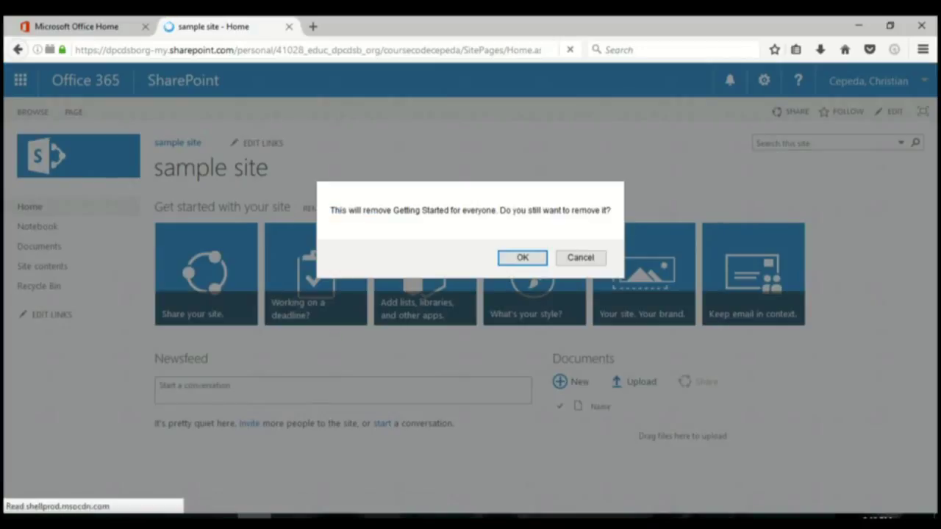
{"action": "left_click", "coordinate": [521, 257]}
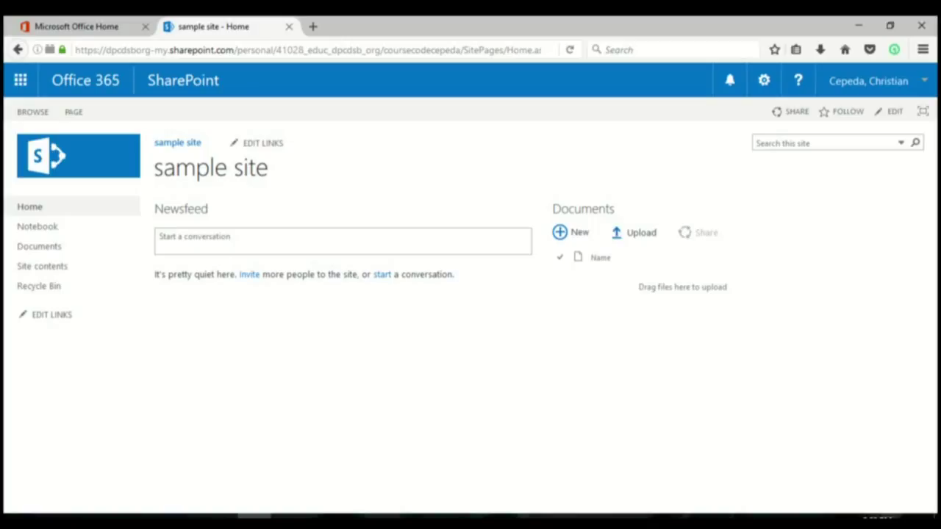
- Open the SharePoint sites overview from the Office 365 home page and follow the sample site
{"action": "key", "text": "ctrl+shift+Tab"}
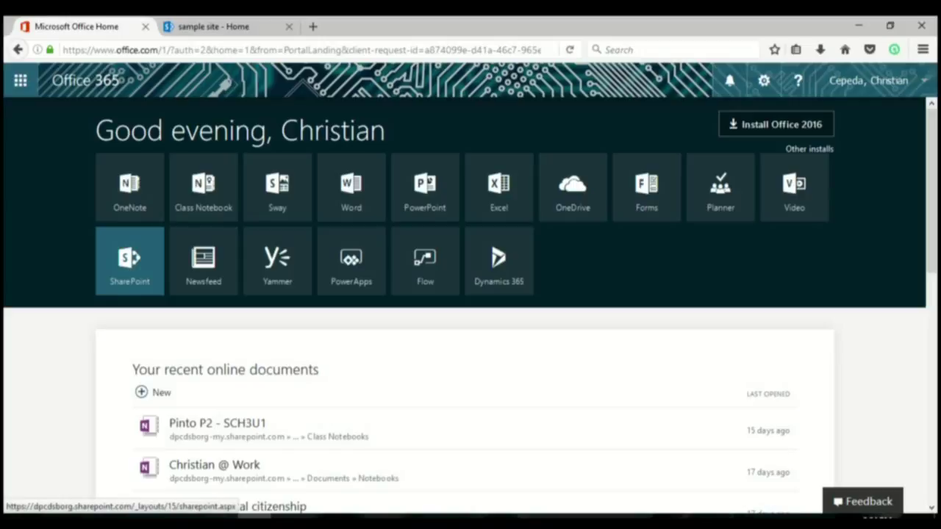
{"action": "left_click", "coordinate": [130, 259]}
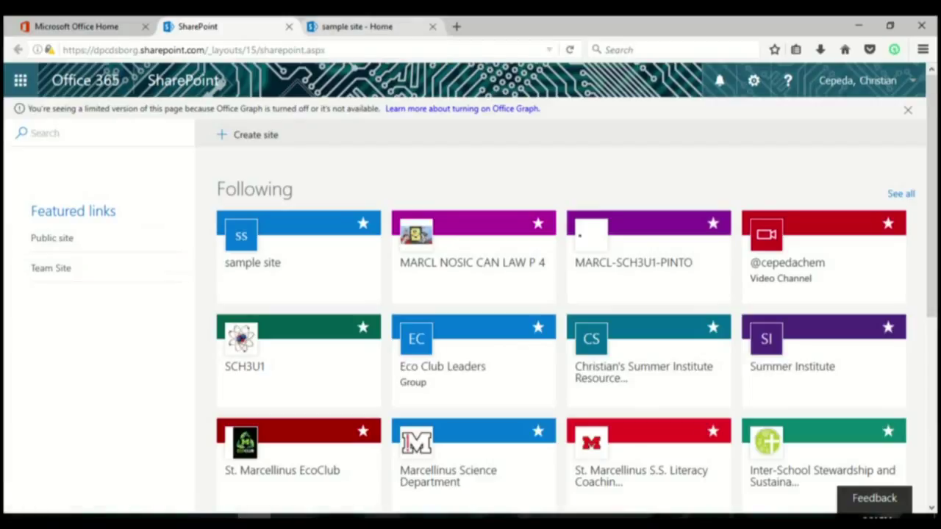
{"action": "key", "text": "ctrl+Tab"}
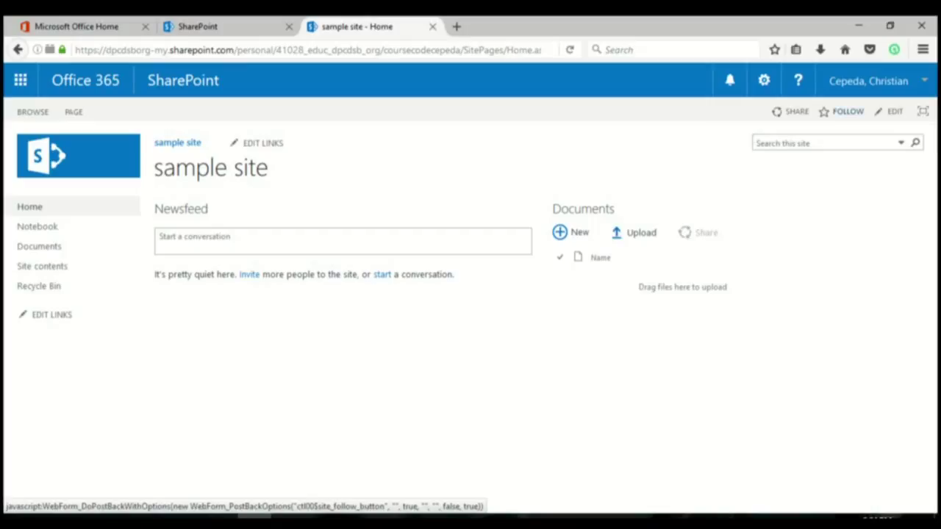
{"action": "left_click", "coordinate": [843, 111]}
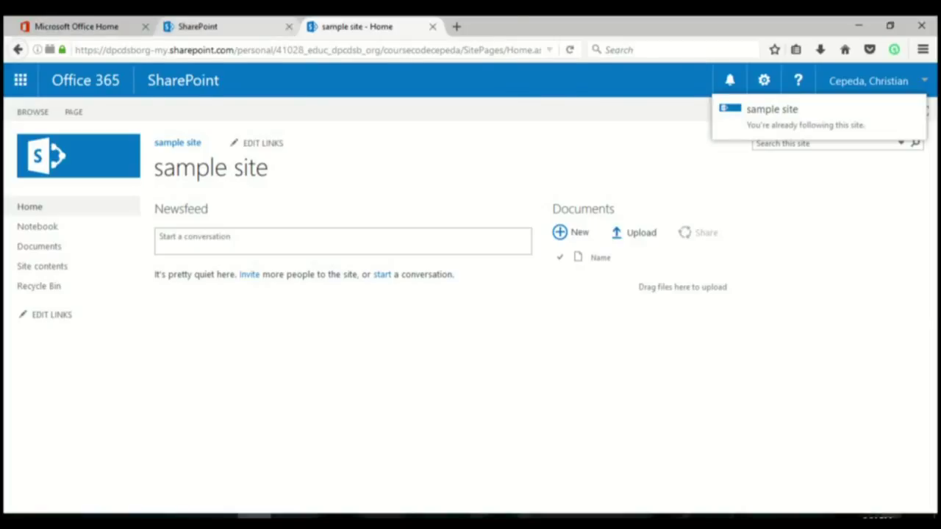
- Open the sample site from the followed sites to view its settings options, and close that extra copy
{"action": "left_click", "coordinate": [197, 26]}
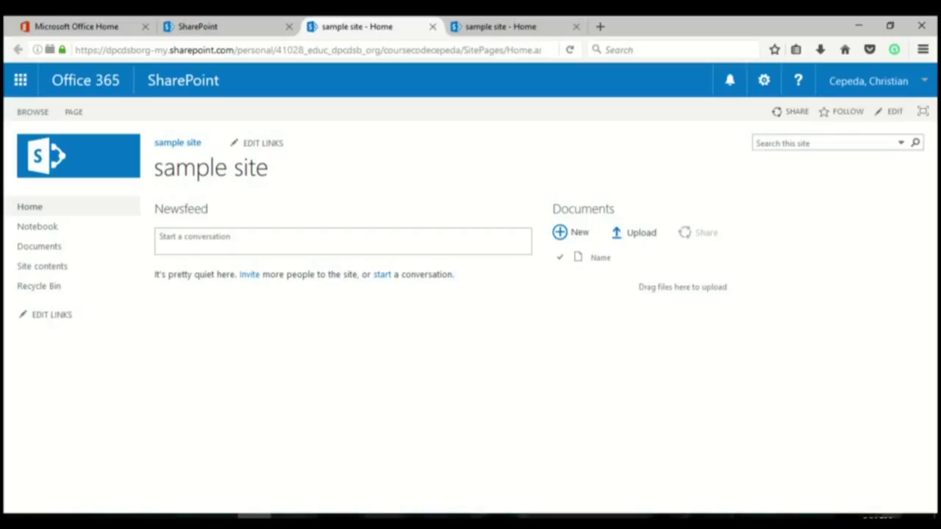
{"action": "left_click", "coordinate": [763, 80]}
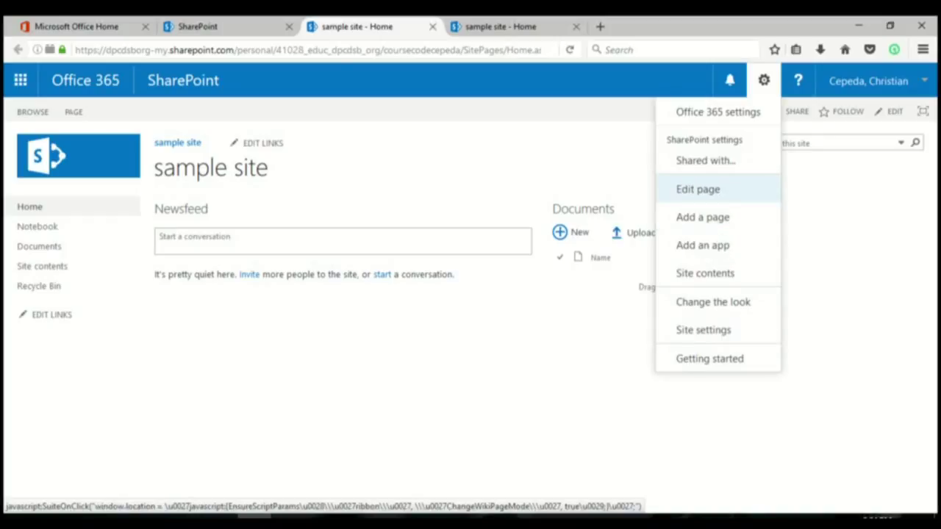
{"action": "left_click", "coordinate": [697, 189]}
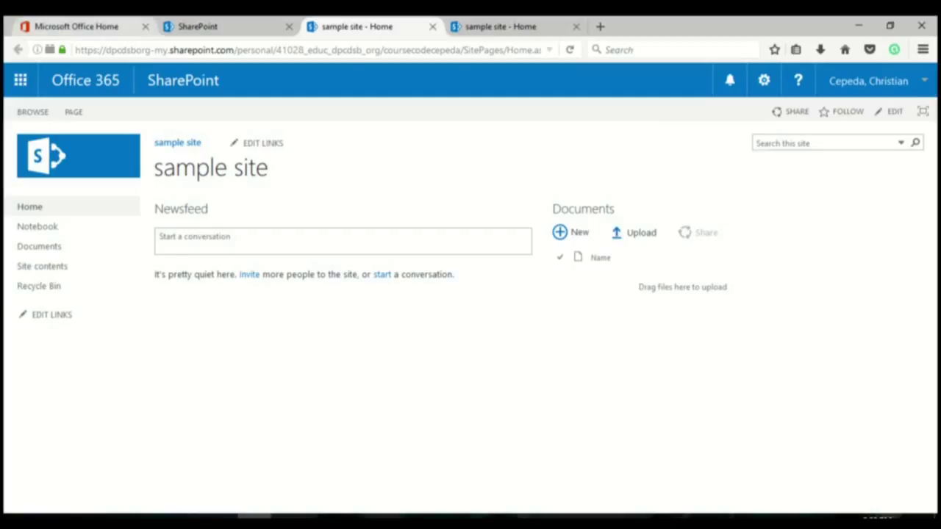
{"action": "left_click", "coordinate": [96, 28]}
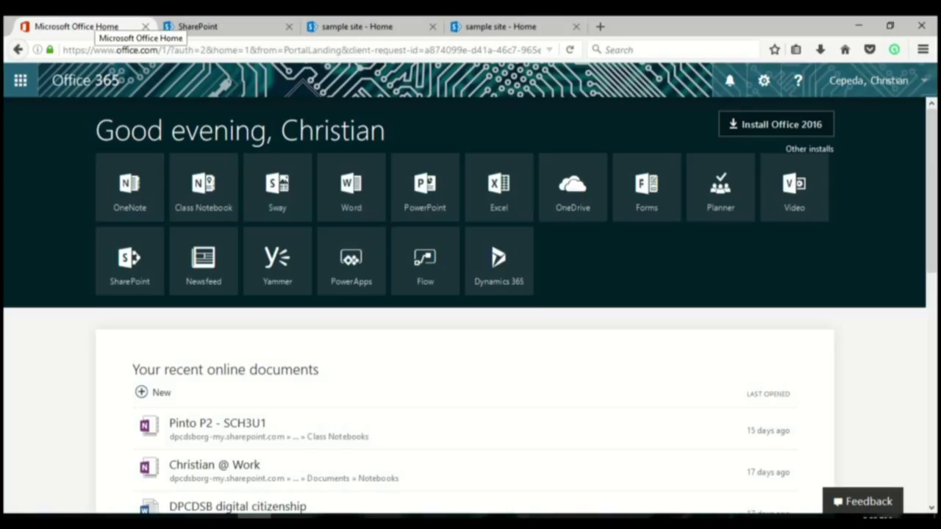
{"action": "left_click", "coordinate": [432, 26]}
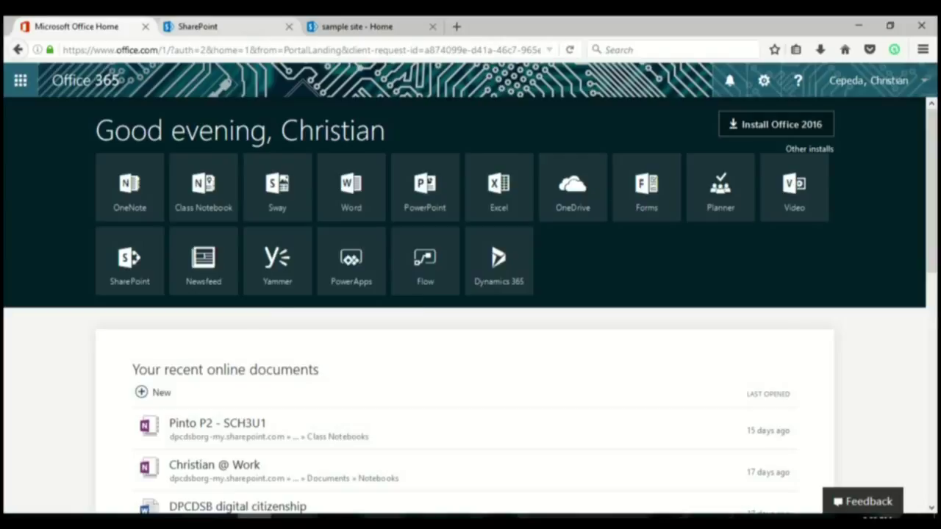
- Open the SCH3U1 site from the followed sites and examine its navigation links, video, course calendar and lab notes
{"action": "left_click", "coordinate": [198, 26]}
{"action": "scroll", "coordinate": [471, 293], "scroll_direction": "down", "scroll_amount": 2}
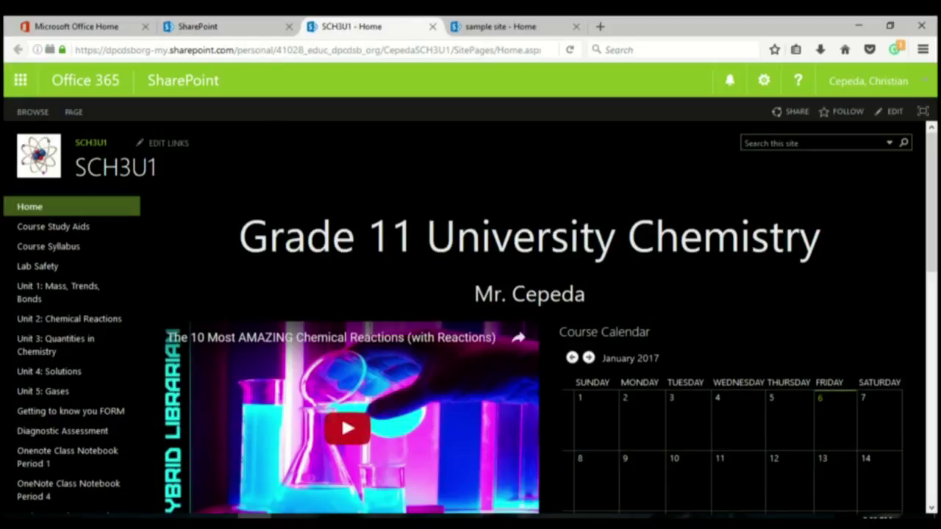
{"action": "scroll", "coordinate": [70, 294], "scroll_direction": "down", "scroll_amount": 2}
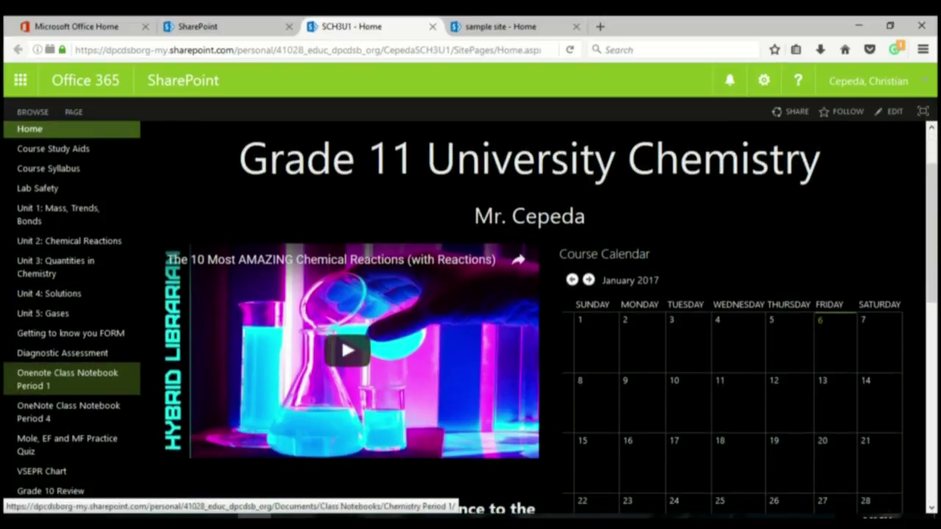
{"action": "scroll", "coordinate": [70, 220], "scroll_direction": "up", "scroll_amount": 2}
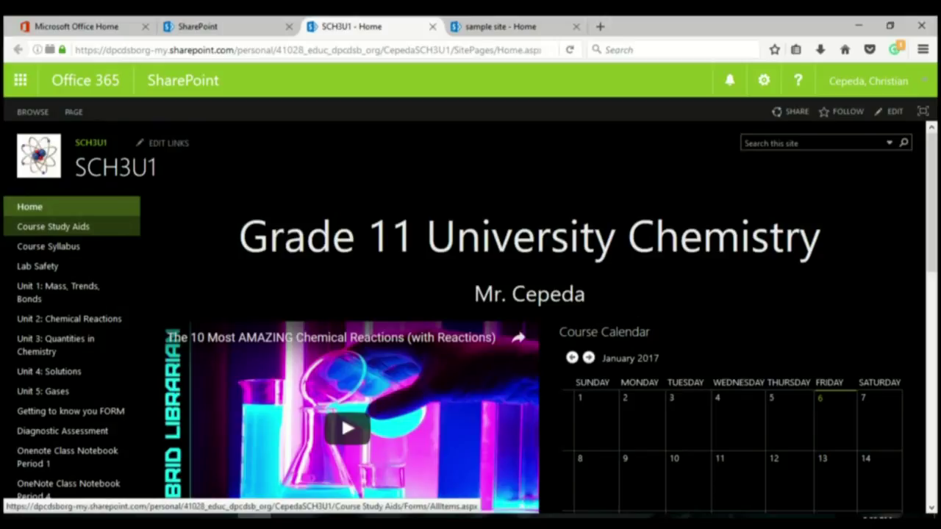
{"action": "scroll", "coordinate": [70, 242], "scroll_direction": "down", "scroll_amount": 4}
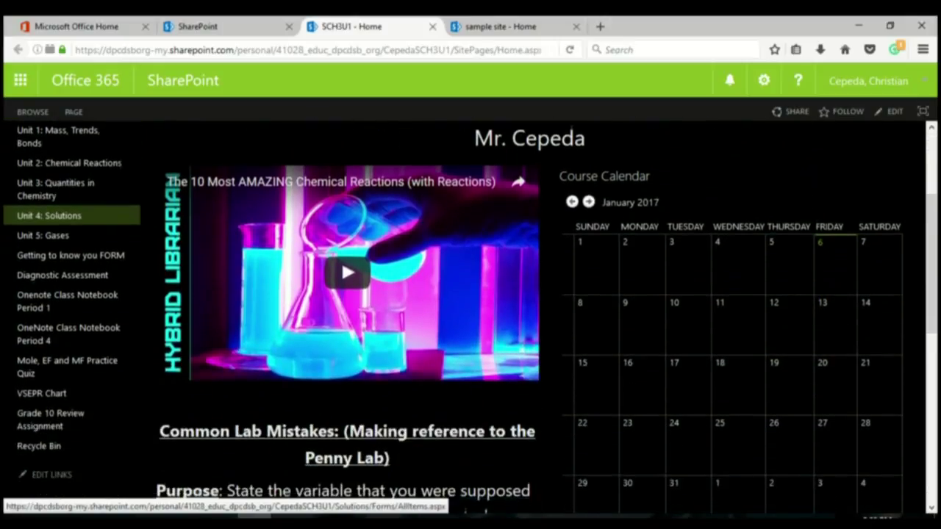
{"action": "scroll", "coordinate": [70, 243], "scroll_direction": "down", "scroll_amount": 7}
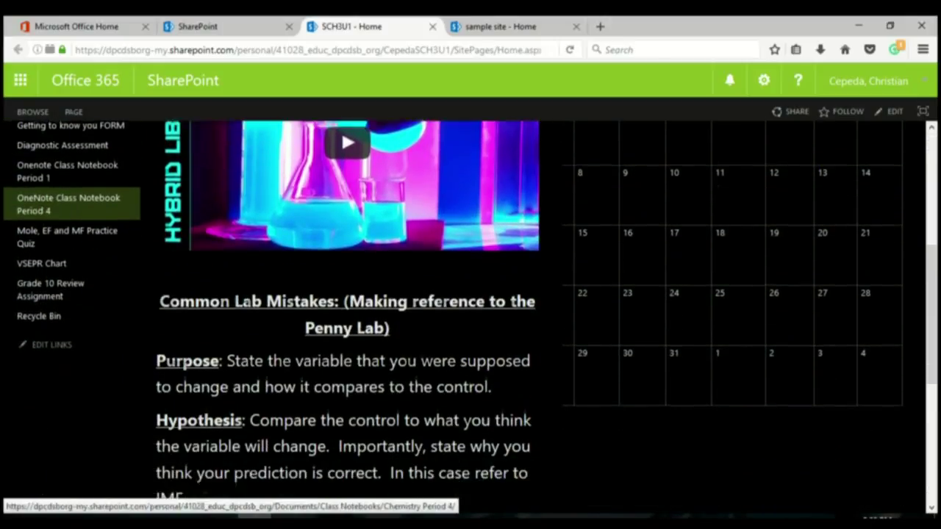
{"action": "scroll", "coordinate": [69, 331], "scroll_direction": "down", "scroll_amount": 2}
{"action": "scroll", "coordinate": [70, 331], "scroll_direction": "up", "scroll_amount": 10}
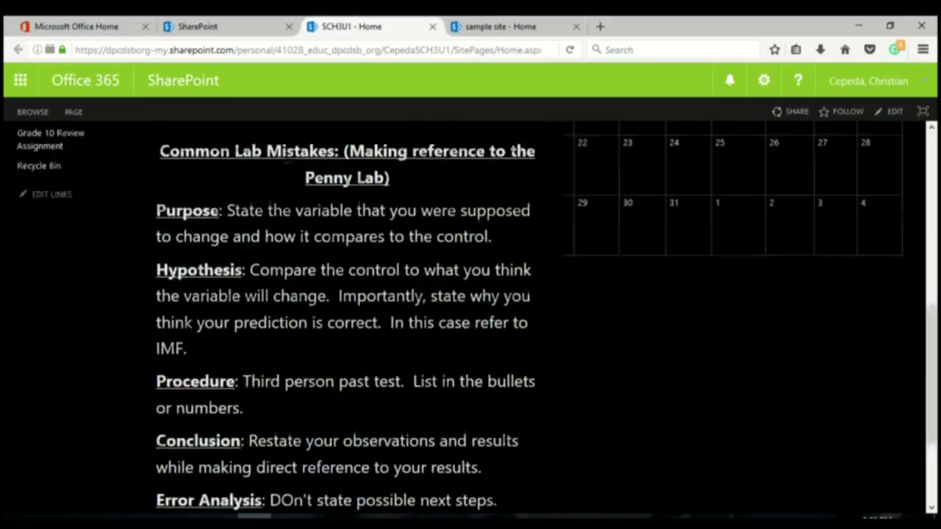
{"action": "scroll", "coordinate": [70, 228], "scroll_direction": "down", "scroll_amount": 5}
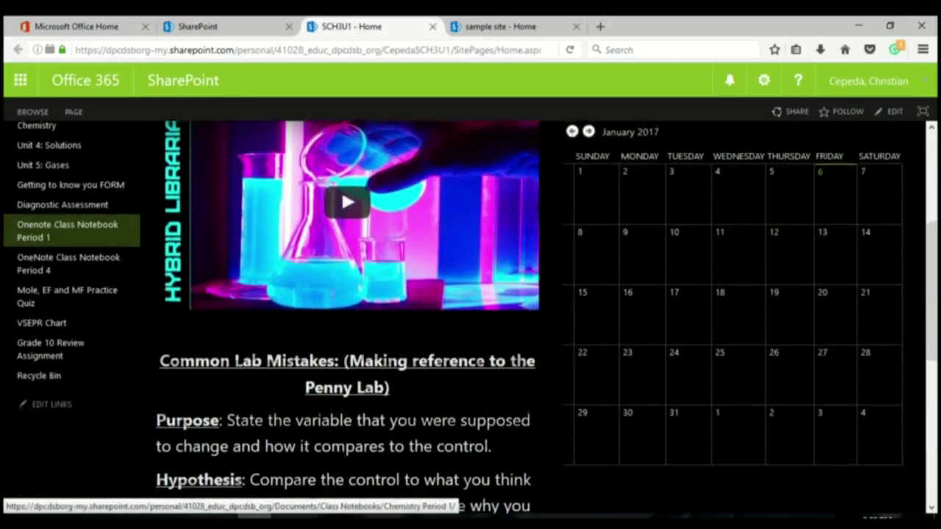
{"action": "scroll", "coordinate": [470, 316], "scroll_direction": "up", "scroll_amount": 5}
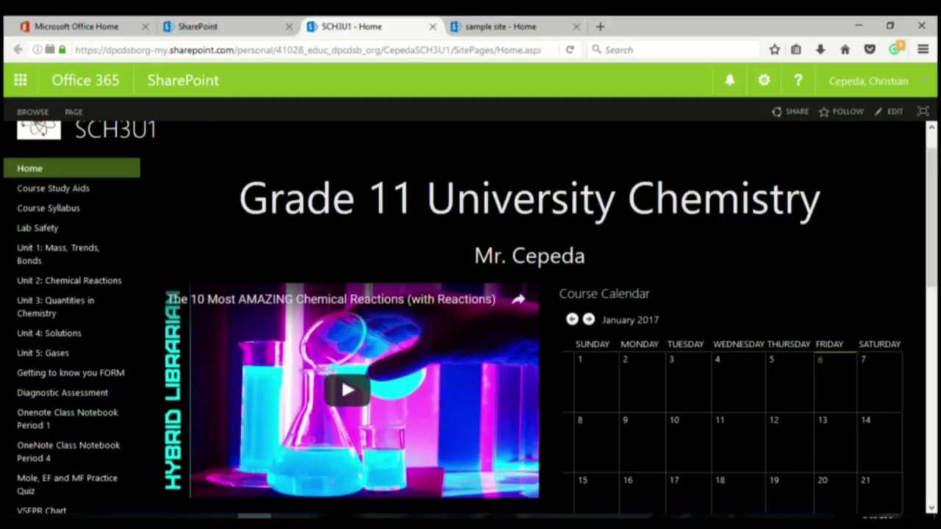
{"action": "scroll", "coordinate": [470, 317], "scroll_direction": "up", "scroll_amount": 1}
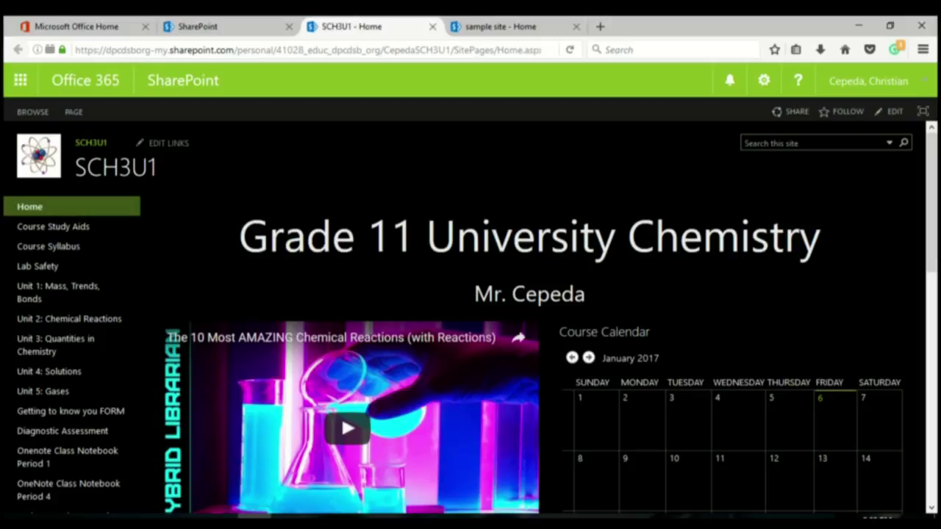
- Compare the blank sample site's home page with the customized SCH3U1 course site
{"action": "left_click", "coordinate": [500, 27]}
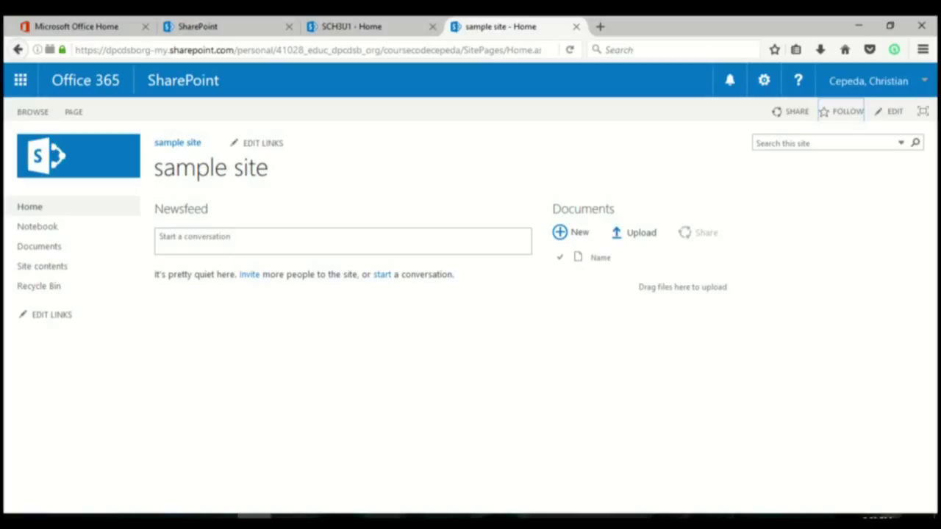
{"action": "left_click", "coordinate": [351, 26]}
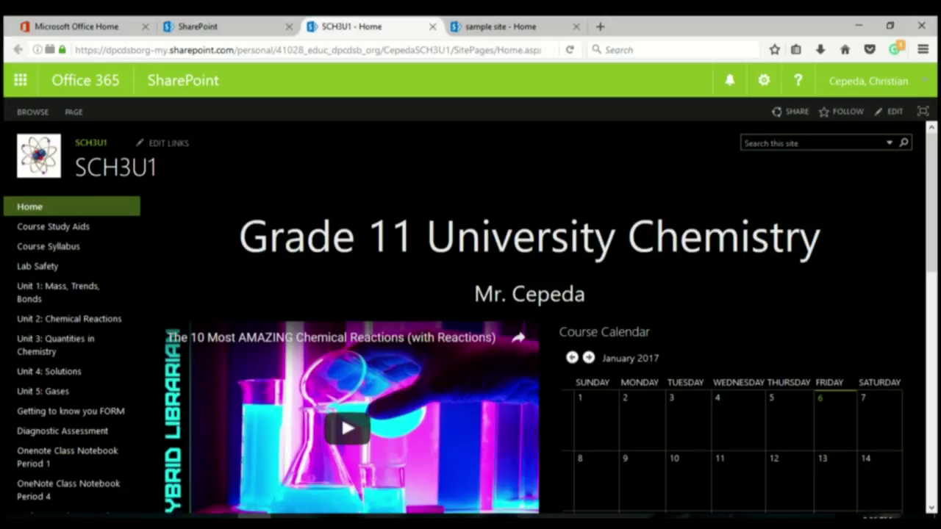
{"action": "left_click", "coordinate": [499, 27]}
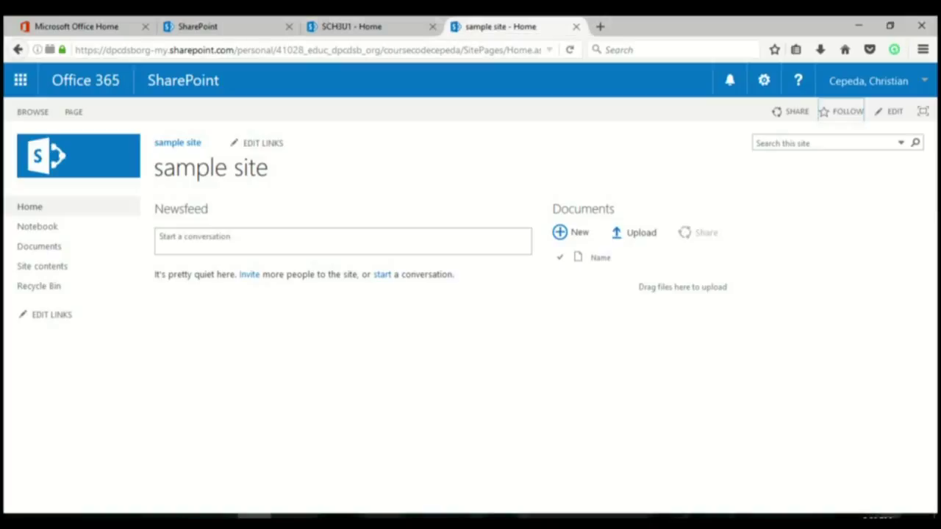
{"action": "left_click", "coordinate": [352, 27]}
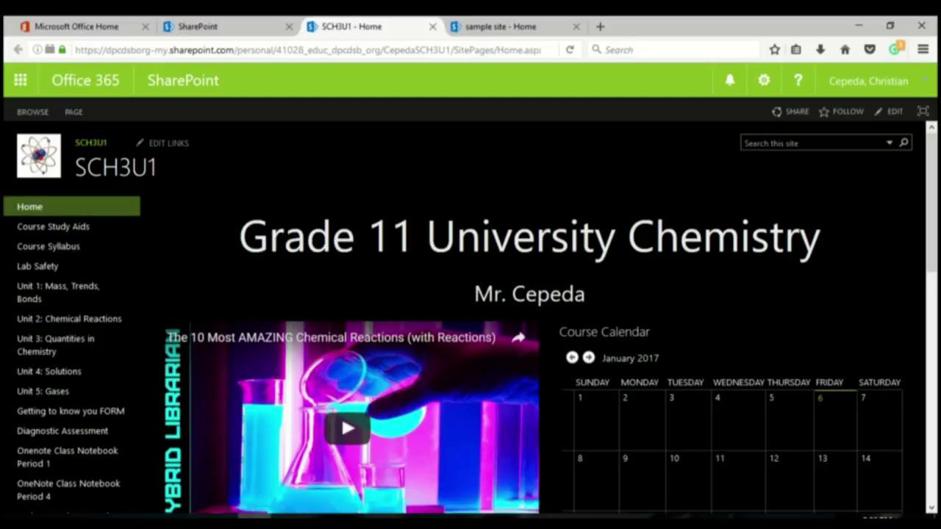